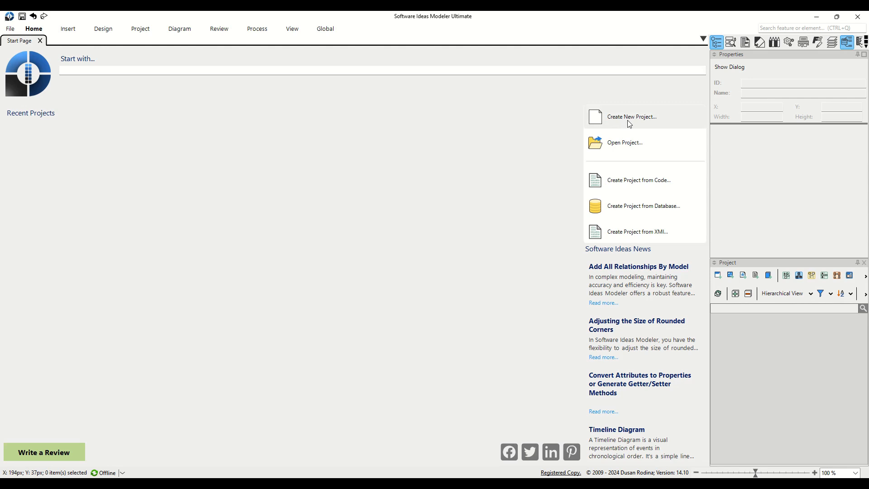
# Create a new project and add an Entity Relationship diagram to it.
pyautogui.click(657, 123)
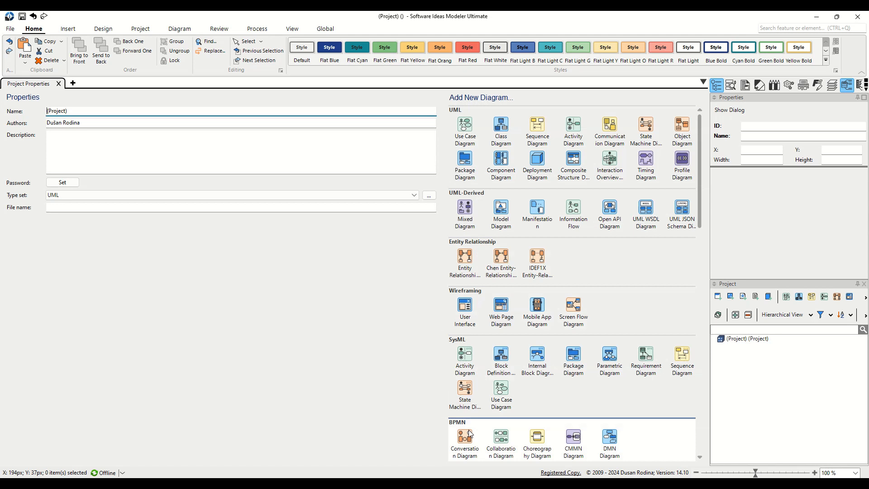
pyautogui.click(475, 276)
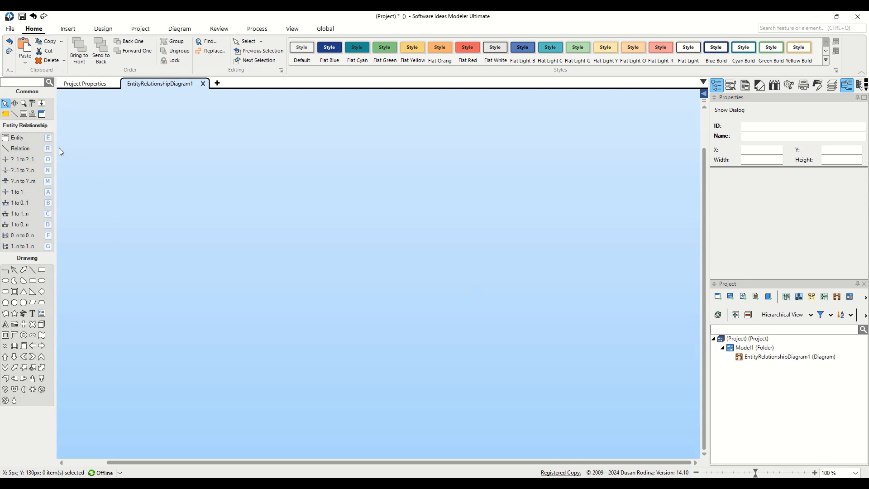
# Place an entity named Student in the diagram's upper-left area and give it a StudentID attribute of type Integer.
pyautogui.click(35, 140)
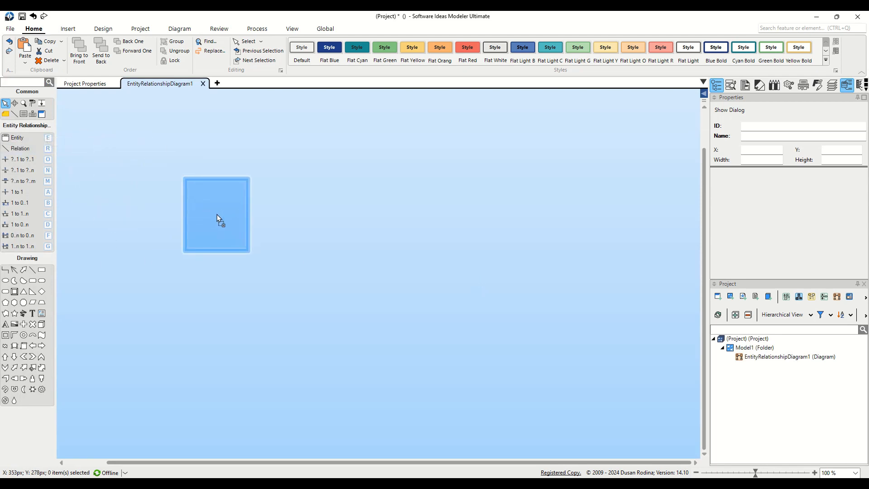
pyautogui.click(202, 204)
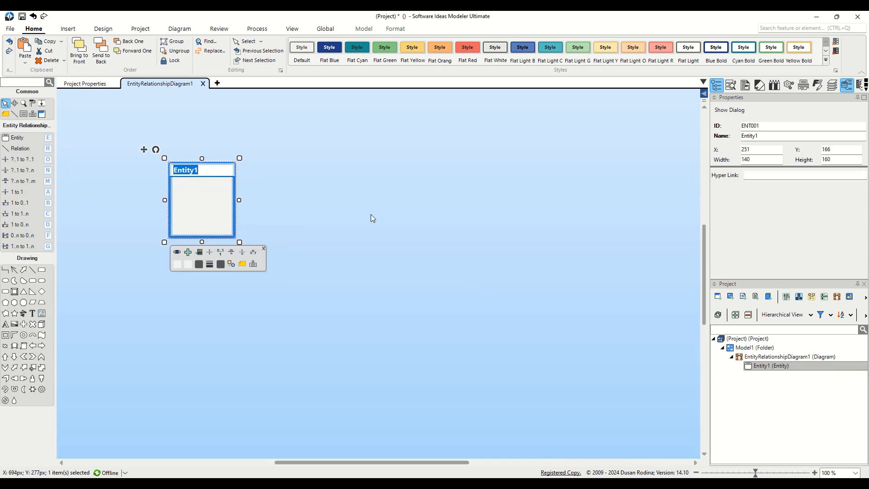
pyautogui.write('Student')
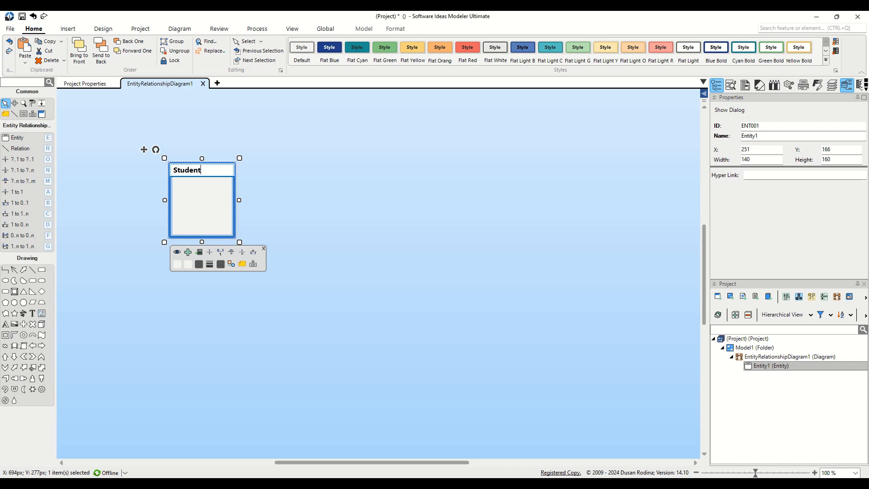
pyautogui.press('Return')
pyautogui.write('StudentID ')
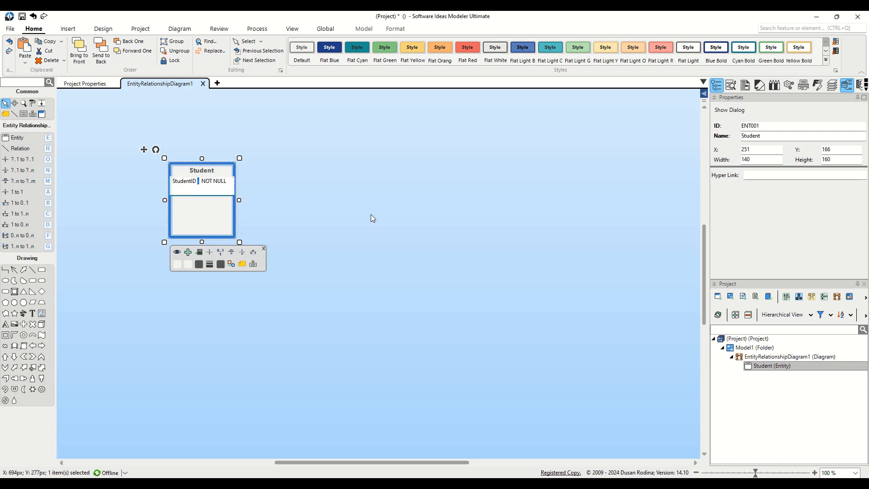
pyautogui.write(':i')
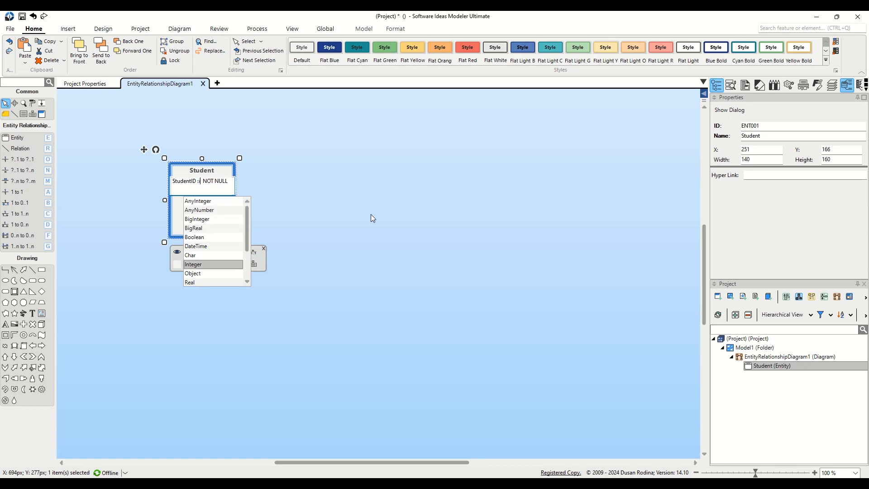
pyautogui.press('Return')
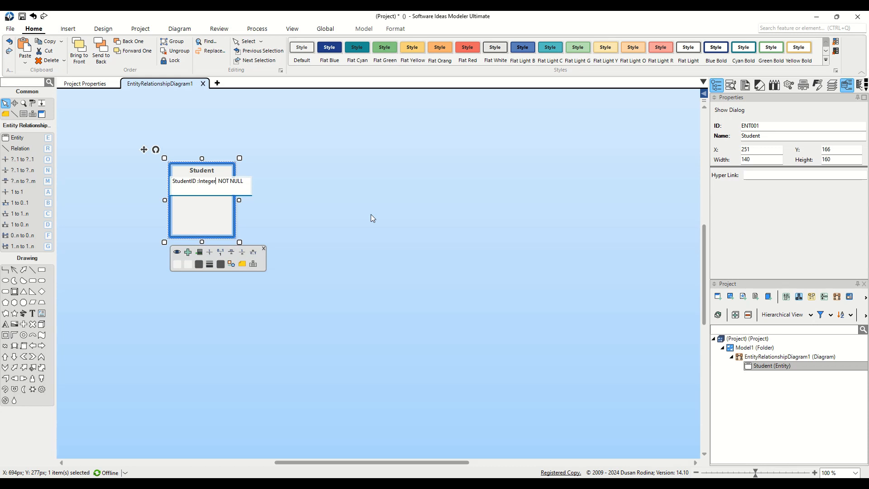
pyautogui.press('Return')
# Add the attributes FirstName, LastName, DateOfBirth, Email and Major to the Student entity.
pyautogui.write('FirstName : NOT NULL')
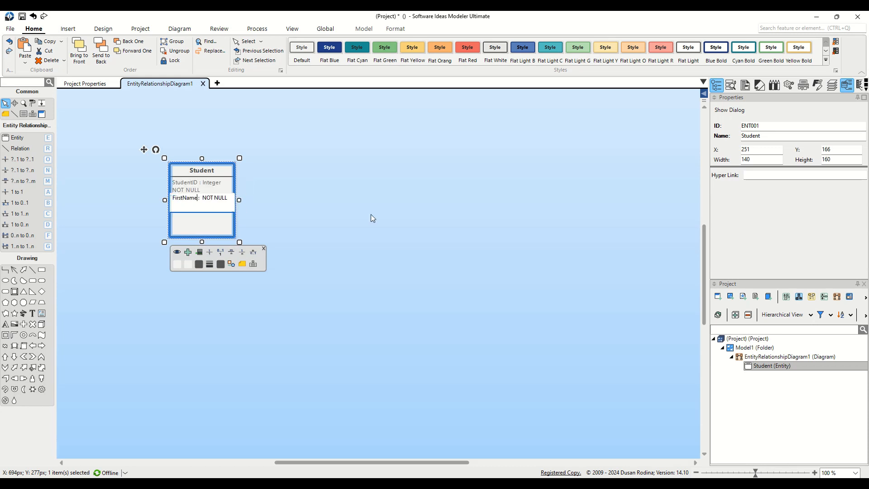
pyautogui.press('Return')
pyautogui.write('LastName: NOT NULL')
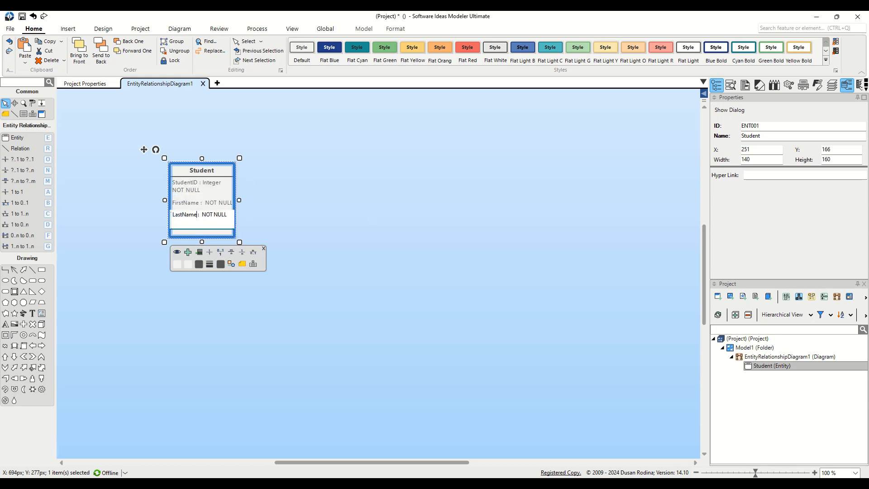
pyautogui.press('Return')
pyautogui.write('DateOfBirth')
pyautogui.press('Return')
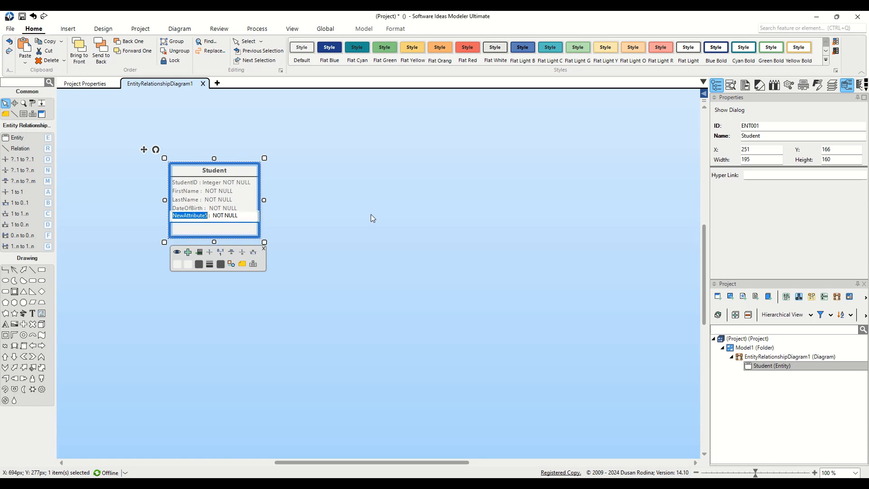
pyautogui.write('Email')
pyautogui.press('Return')
pyautogui.write('Major')
pyautogui.click(371, 218)
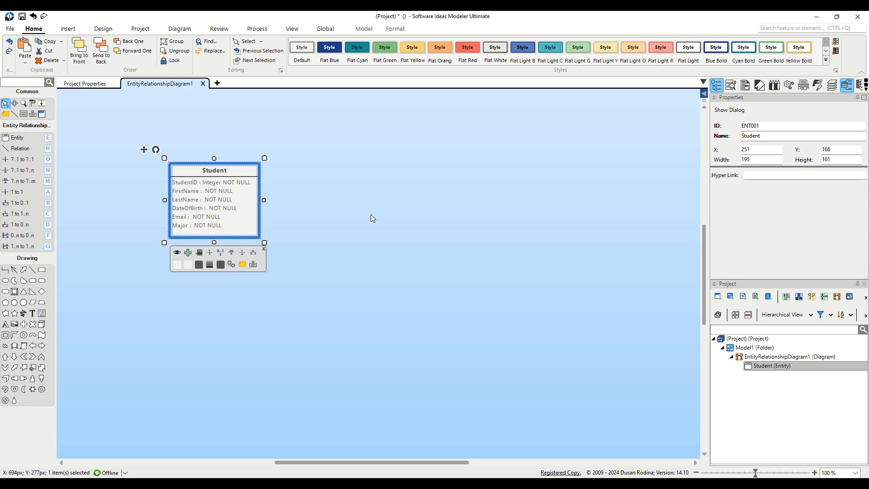
# Change the type of the Student fields FirstName through Major to Uml.String.
pyautogui.click(240, 191)
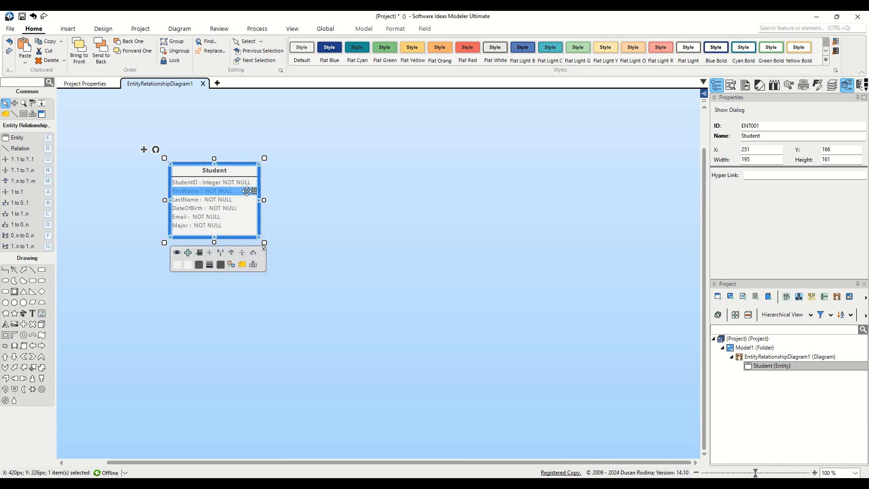
pyautogui.press('ctrl')
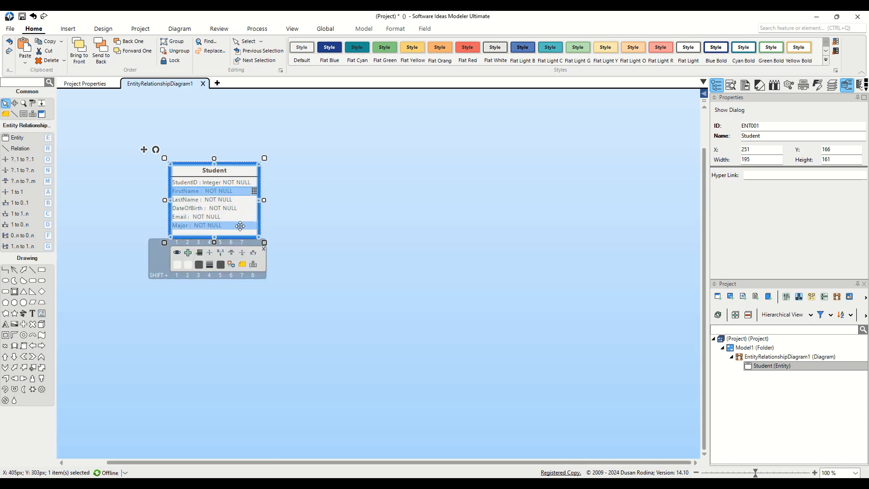
pyautogui.keyDown('shift'); pyautogui.click(239, 226); pyautogui.keyUp('shift')
pyautogui.rightClick(239, 193)
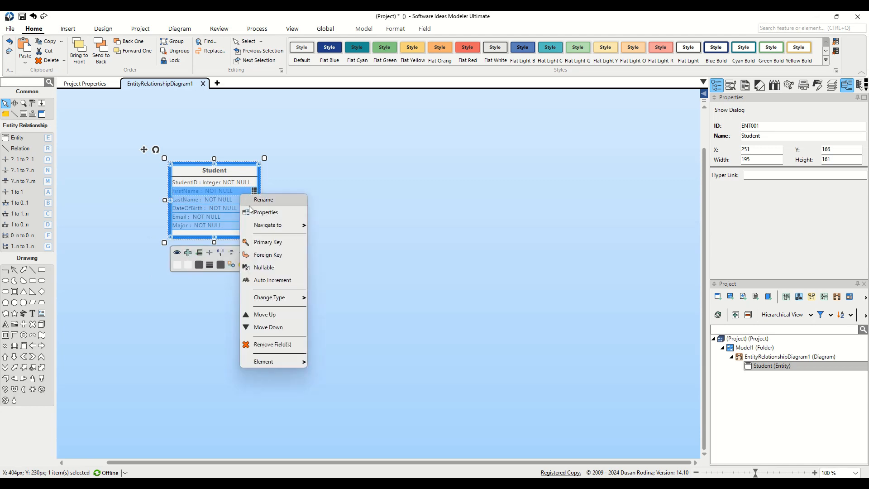
pyautogui.moveTo(272, 297)
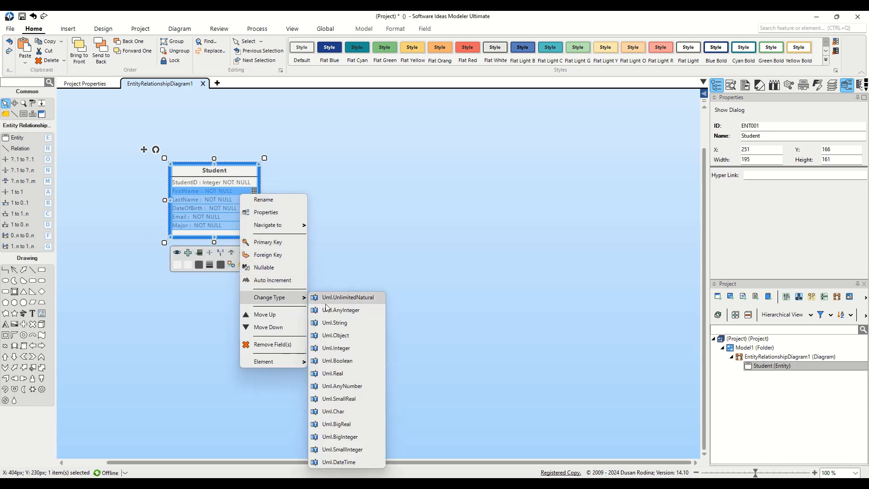
pyautogui.click(365, 324)
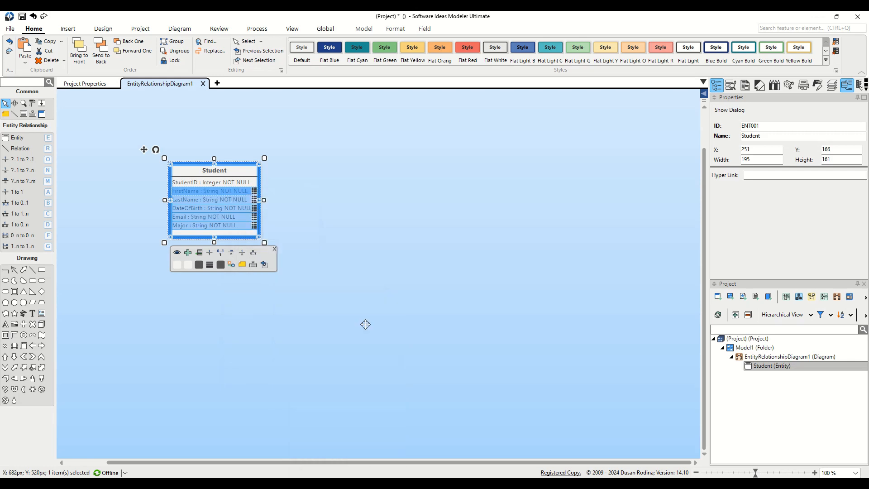
pyautogui.click(320, 270)
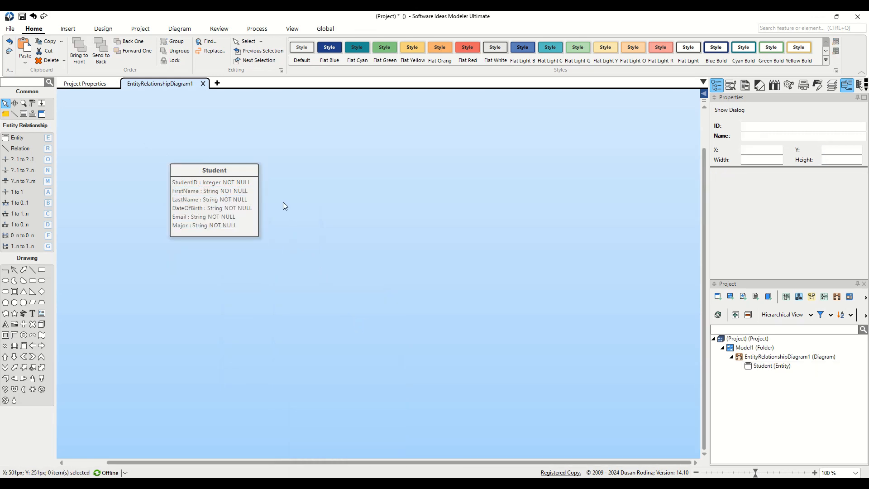
# Make StudentID the primary key of Student and widen the entity to about 221 px.
pyautogui.click(256, 182)
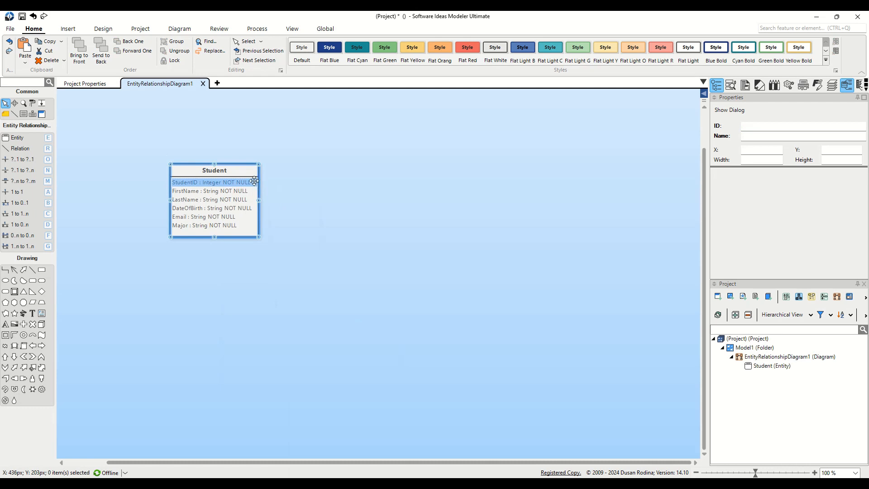
pyautogui.rightClick(254, 181)
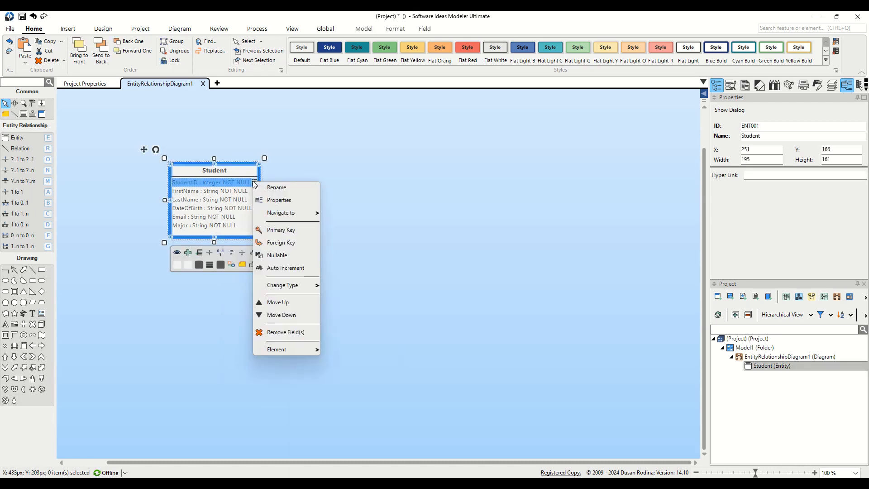
pyautogui.click(280, 230)
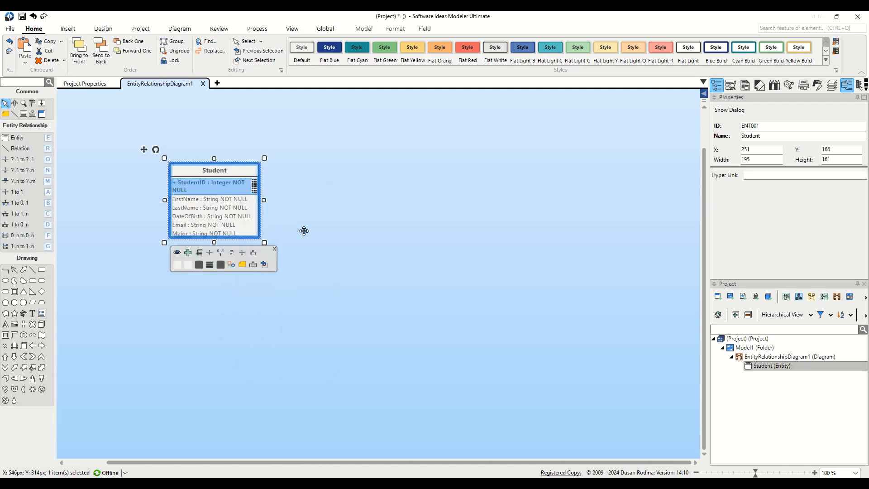
pyautogui.moveTo(262, 241); pyautogui.dragTo(274, 242)
# Place an entity named Teacher to the right of Student, with a primary key attribute TeacherID of type Integer.
pyautogui.moveTo(18, 137); pyautogui.dragTo(409, 200)
pyautogui.write('Teacher')
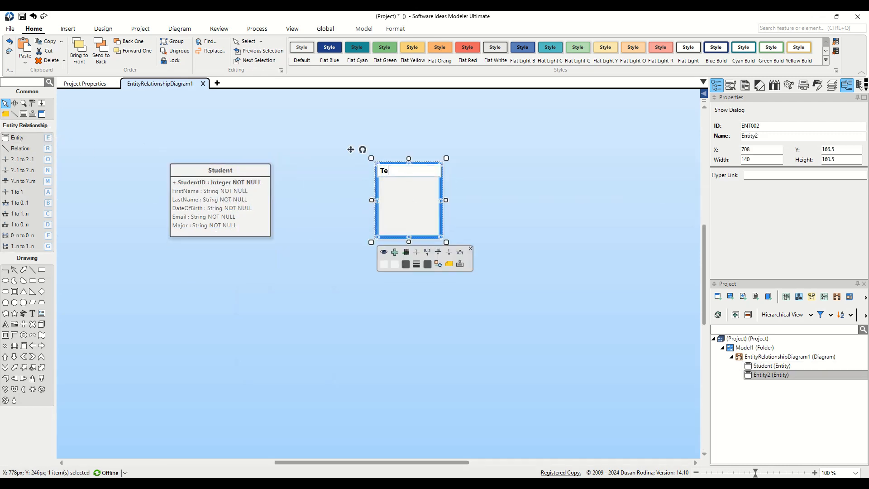
pyautogui.press('Return')
pyautogui.write('+TeacherID')
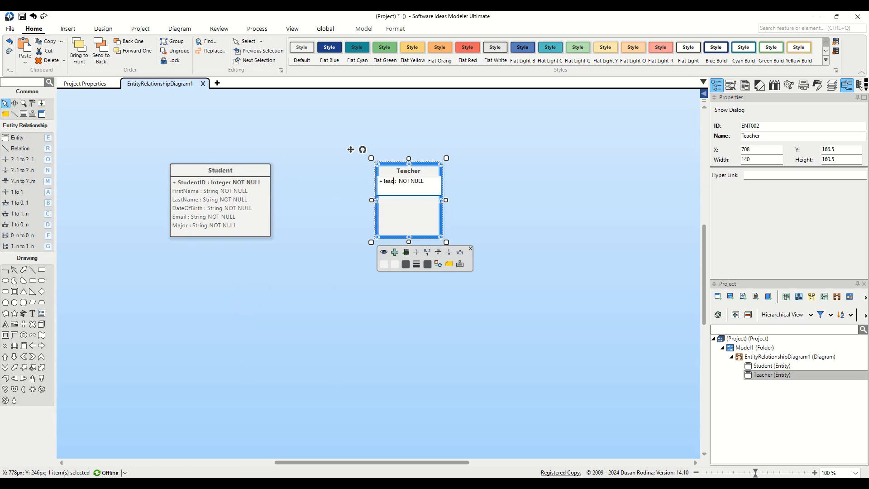
pyautogui.press('Right')
pyautogui.press('Right')
pyautogui.write('Integer')
pyautogui.press('Return')
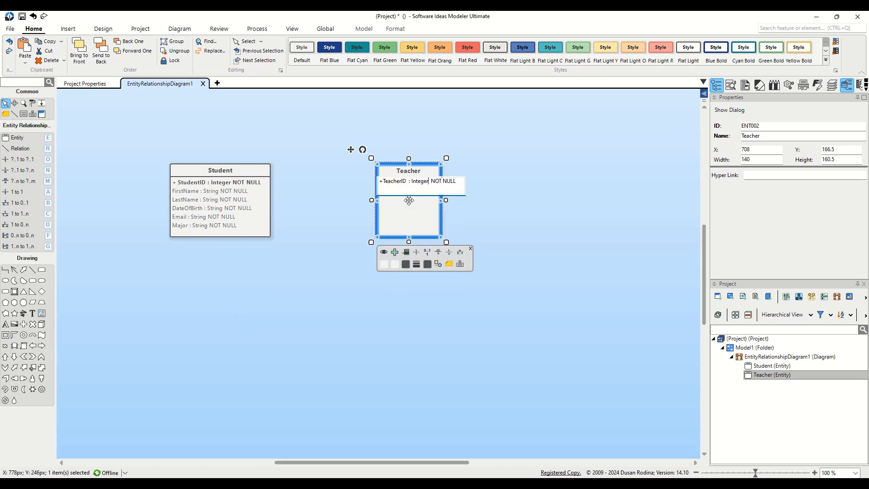
pyautogui.click(346, 205)
# Copy the FirstName, LastName, DateOfBirth and Email fields from Student into Teacher and add a DepartmentID attribute of type Integer to Teacher.
pyautogui.click(252, 184)
pyautogui.moveTo(252, 190); pyautogui.dragTo(421, 202)
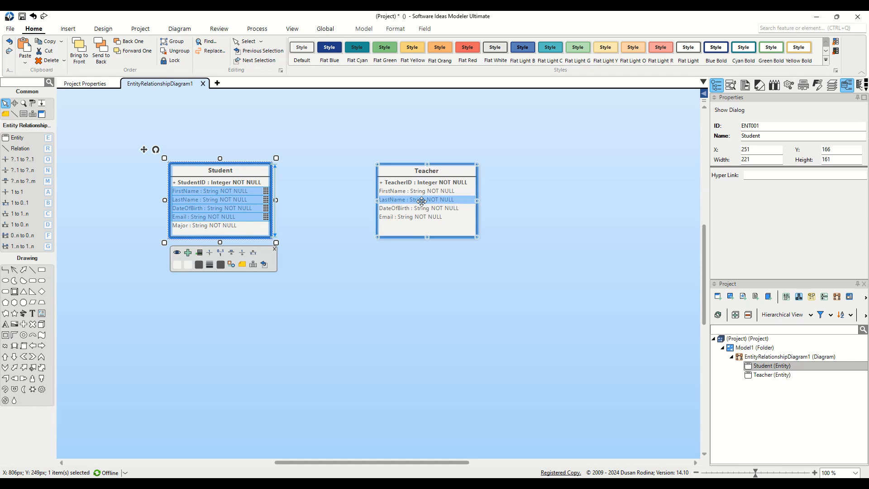
pyautogui.click(421, 225)
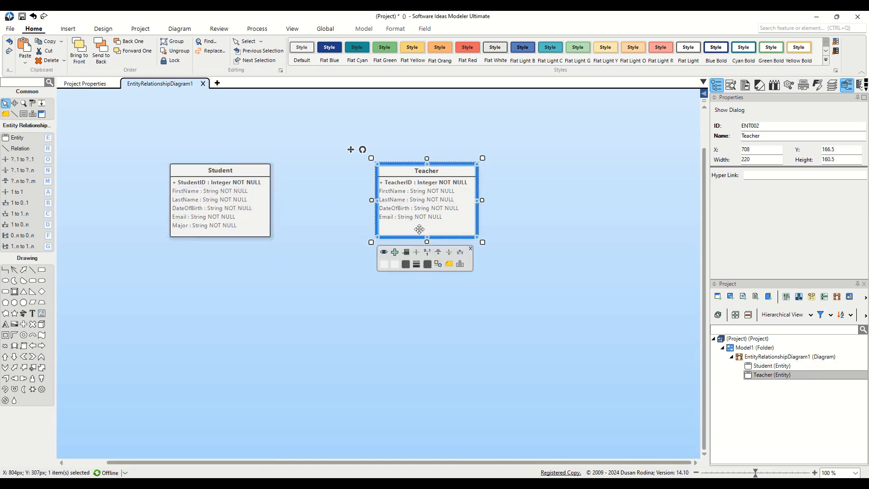
pyautogui.click(394, 252)
pyautogui.write('Departmen')
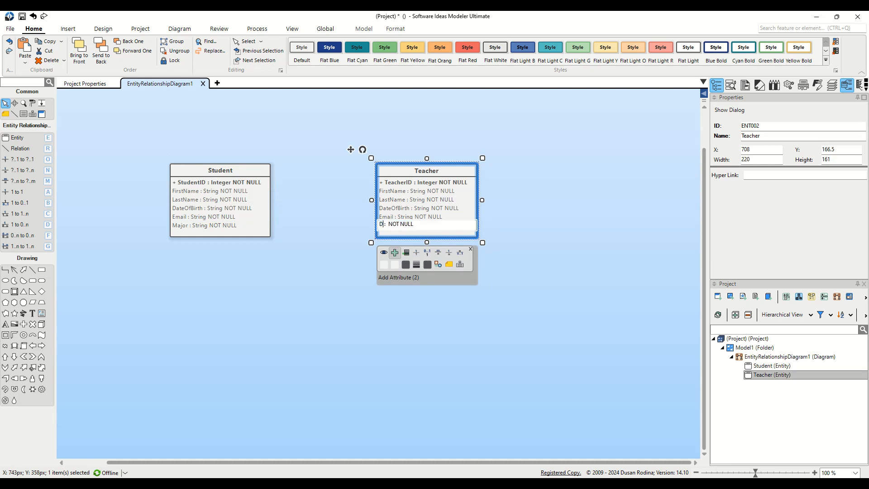
pyautogui.write('tID : ')
pyautogui.write('Integer')
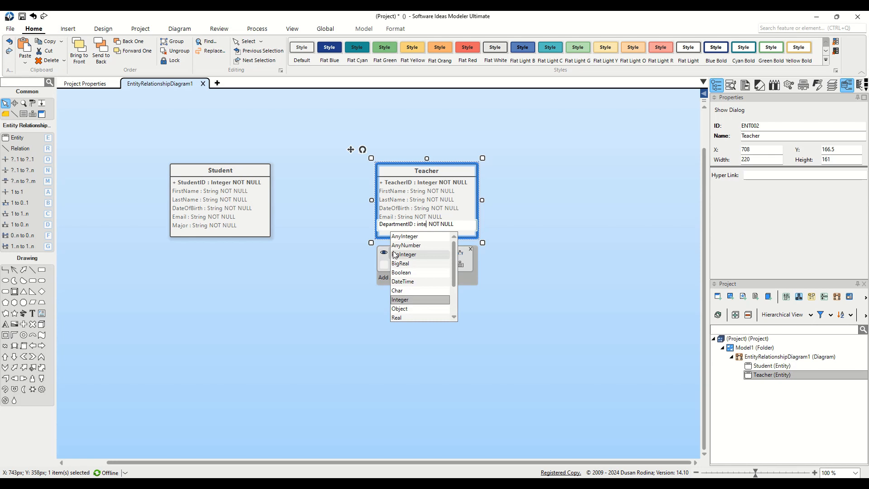
pyautogui.click(314, 260)
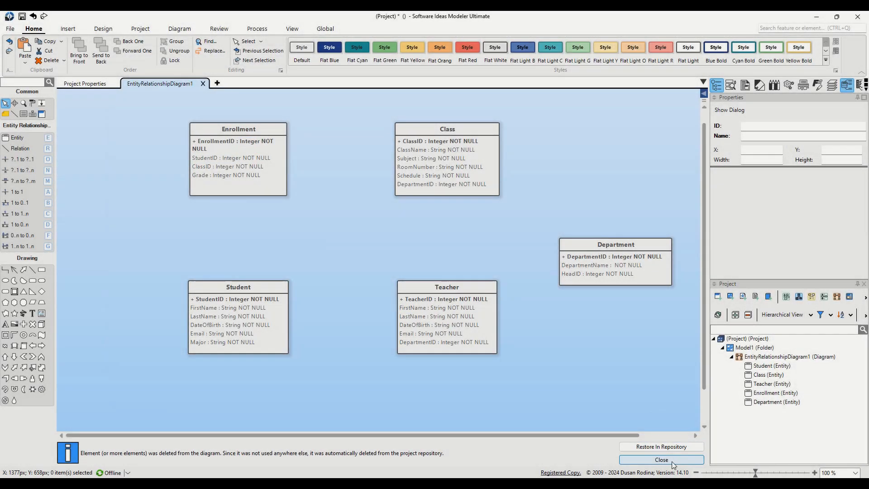
# Dismiss the deleted-element notice and connect Student's StudentID to Enrollment's StudentID with a 1 to 0..n relationship.
pyautogui.click(671, 460)
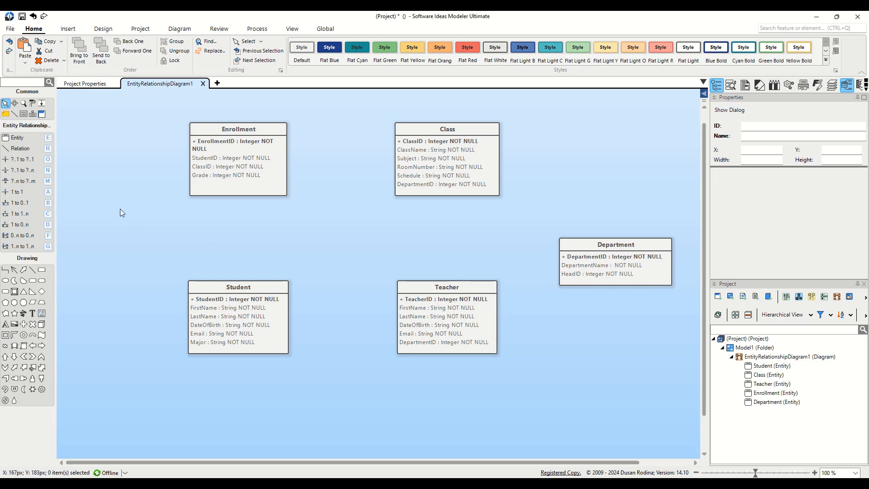
pyautogui.doubleClick(32, 224)
pyautogui.click(208, 298)
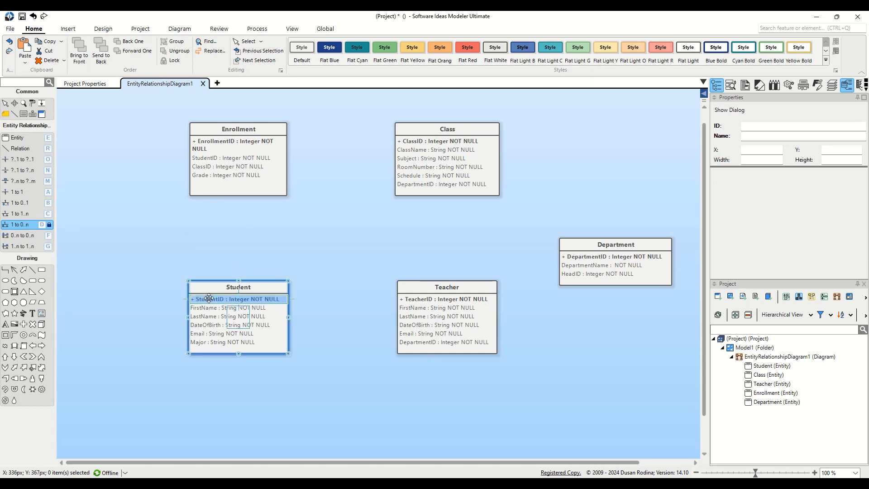
pyautogui.click(214, 159)
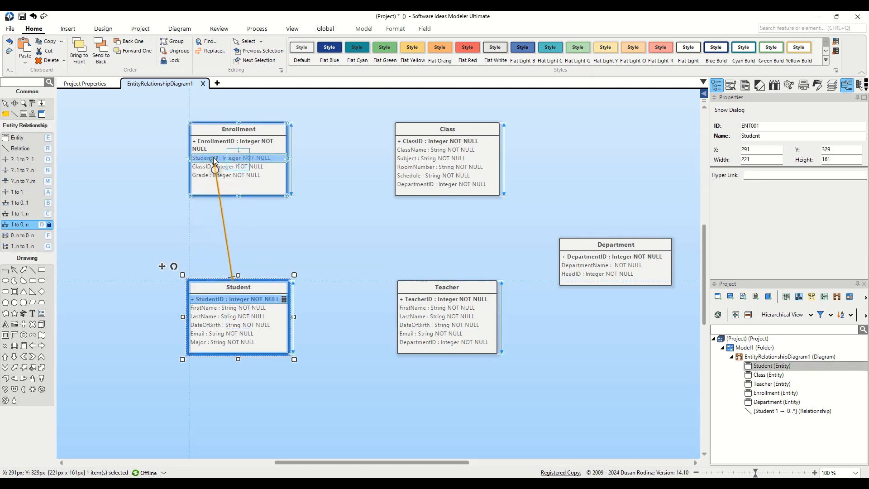
pyautogui.click(213, 158)
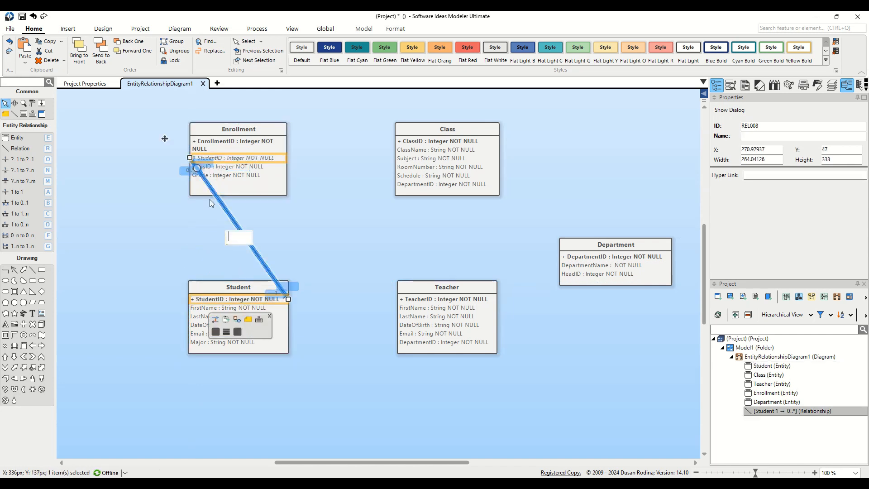
# Give the Student–Enrollment relationship the Rounded Rectangular line style and add a point that routes the line around the left side of both entities.
pyautogui.rightClick(231, 218)
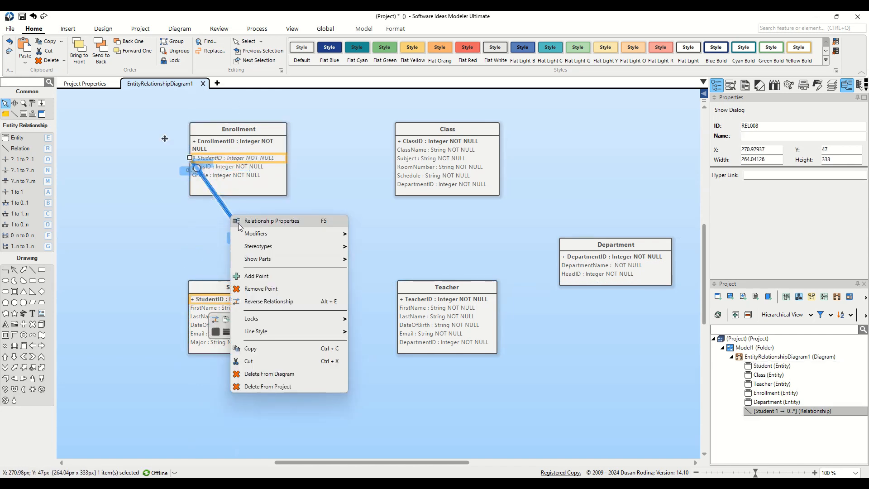
pyautogui.moveTo(275, 326)
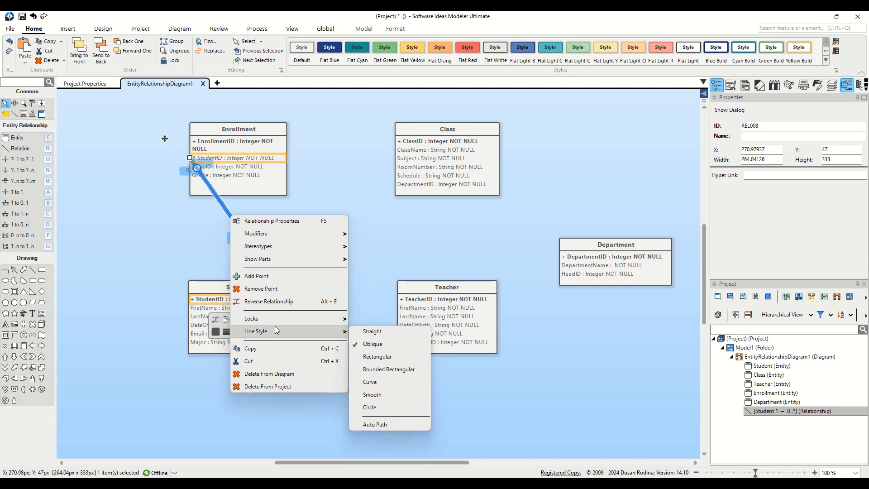
pyautogui.click(393, 370)
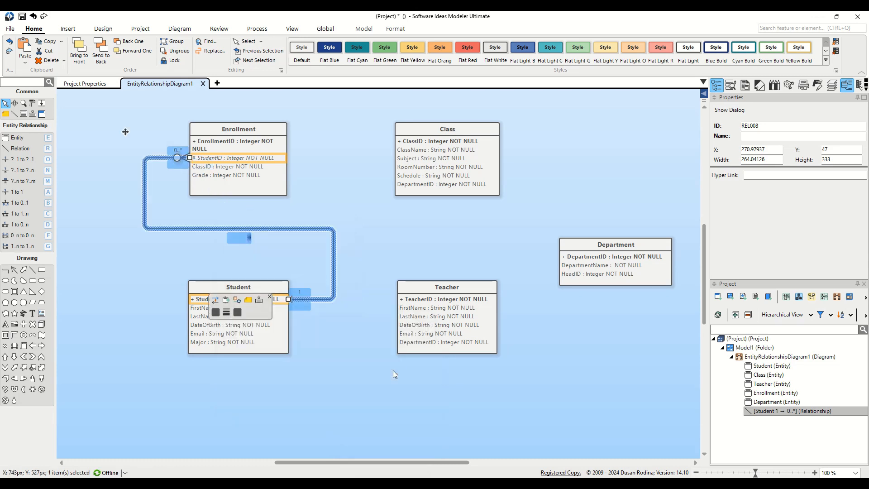
pyautogui.rightClick(334, 252)
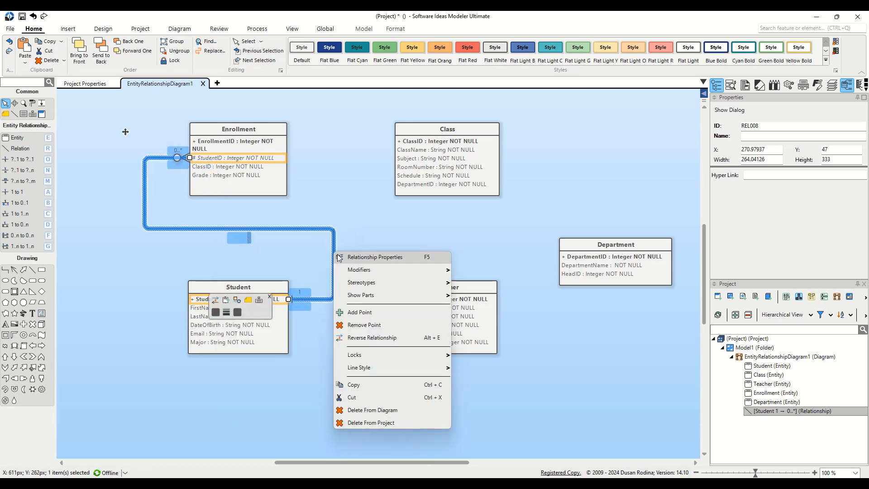
pyautogui.click(359, 309)
pyautogui.moveTo(335, 248); pyautogui.dragTo(140, 223)
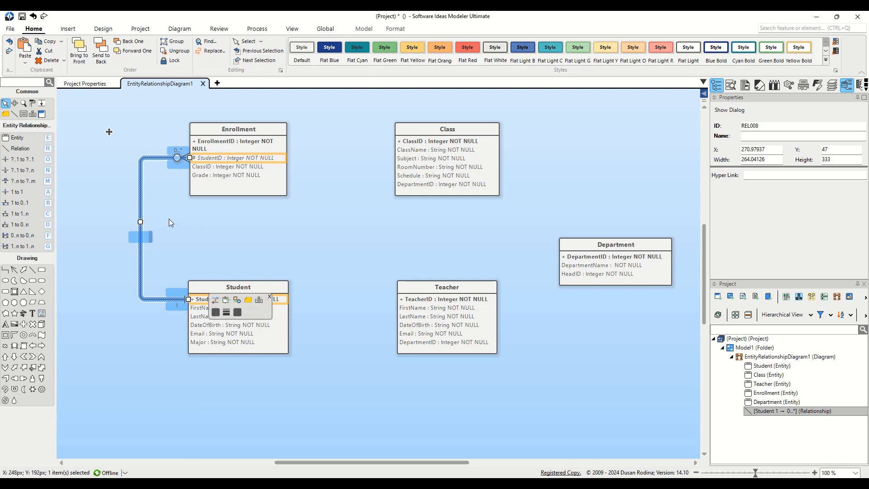
pyautogui.click(271, 297)
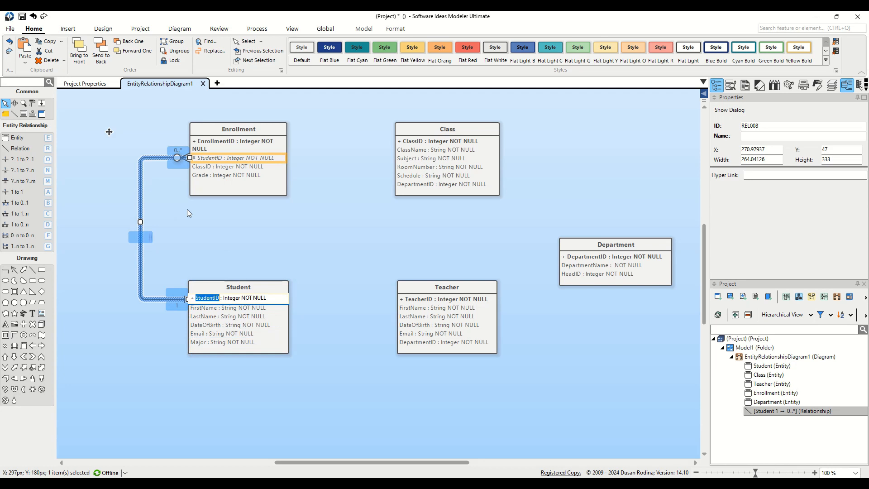
# Connect Class's ClassID to Enrollment's ClassID with a 1 to 0..n relationship.
pyautogui.click(28, 224)
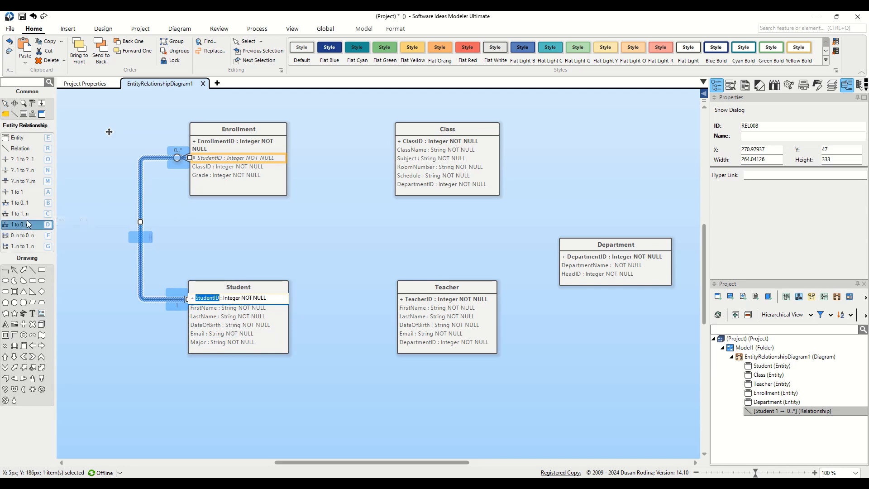
pyautogui.click(28, 224)
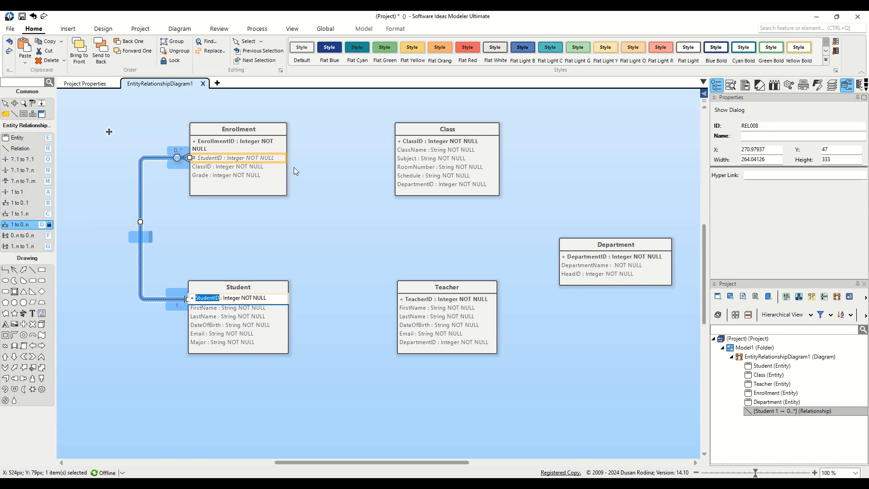
pyautogui.moveTo(407, 141); pyautogui.dragTo(278, 167)
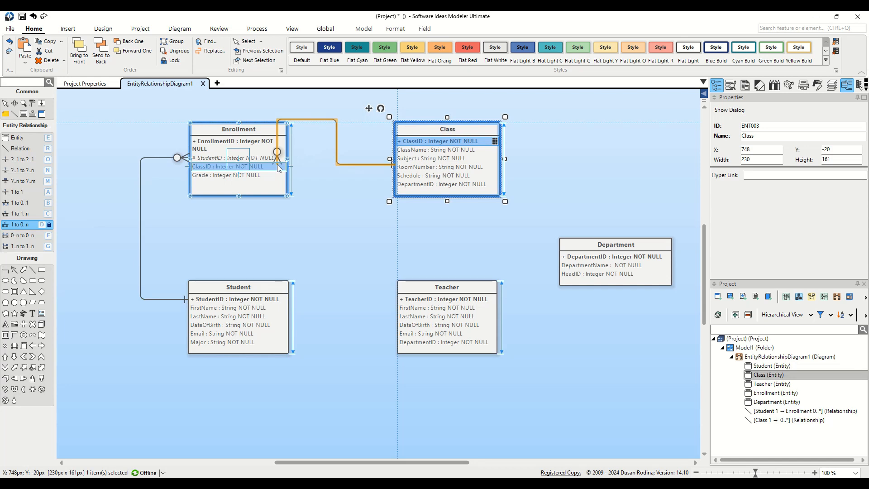
pyautogui.moveTo(278, 168); pyautogui.dragTo(277, 165)
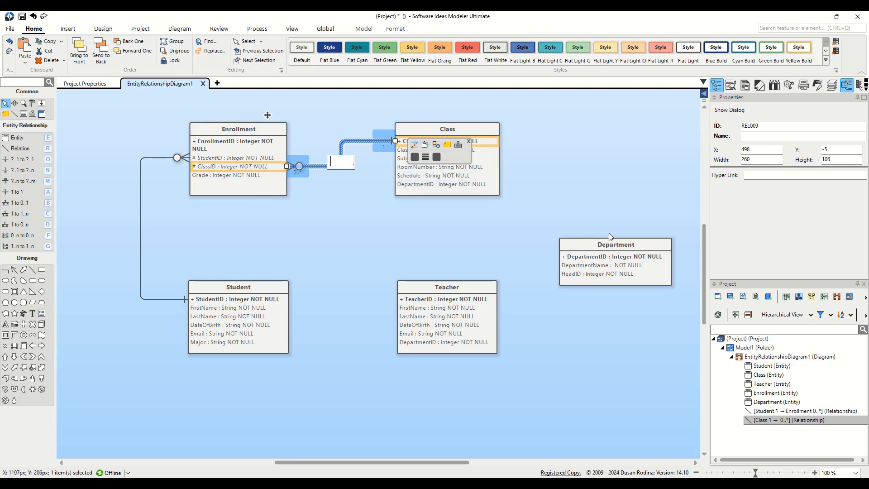
# Move the Department entity slightly upward and connect its DepartmentID to Class's DepartmentID with a 1 to 0..n relationship.
pyautogui.moveTo(573, 257); pyautogui.dragTo(574, 237)
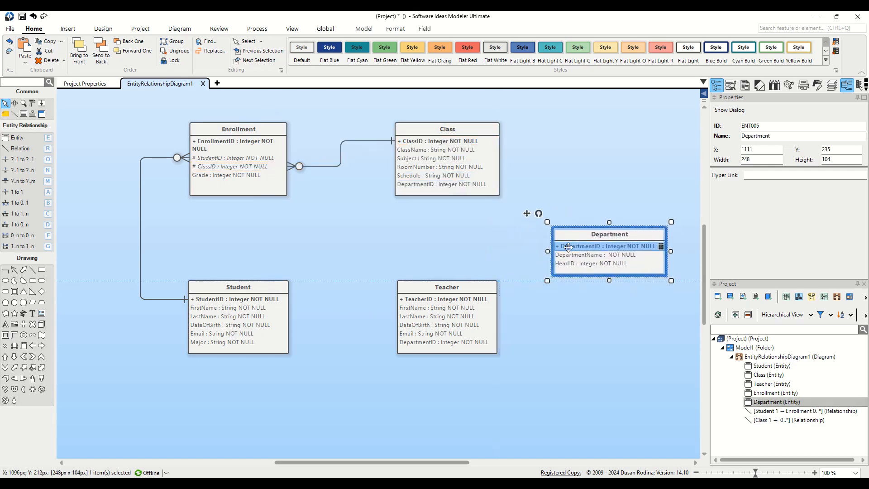
pyautogui.click(20, 224)
pyautogui.moveTo(587, 237); pyautogui.dragTo(485, 187)
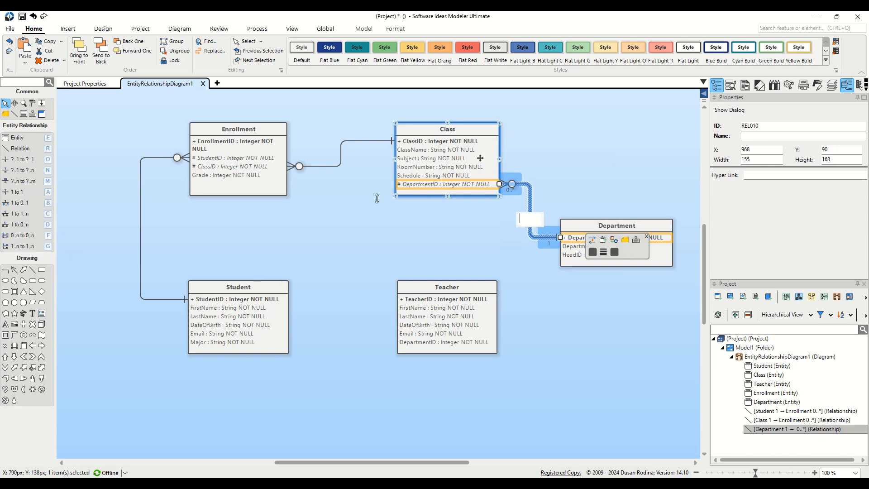
# Connect Teacher's TeacherID to Department's HeadID with a 1 to 0..1 relationship and clear the selection.
pyautogui.click(30, 200)
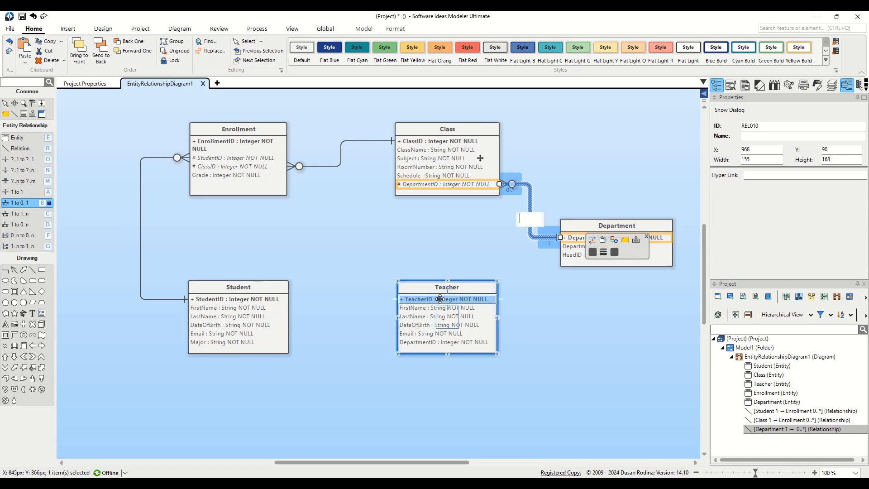
pyautogui.moveTo(484, 298); pyautogui.dragTo(579, 253)
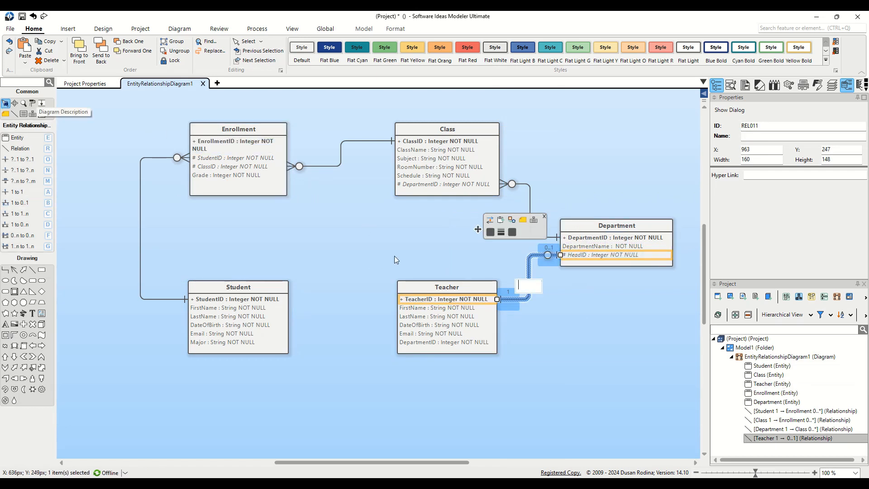
pyautogui.click(412, 257)
pyautogui.click(417, 306)
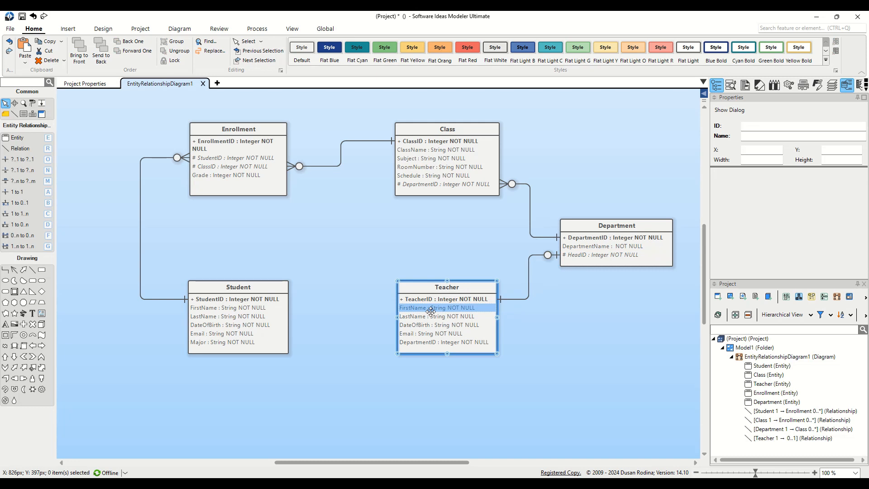
pyautogui.click(544, 373)
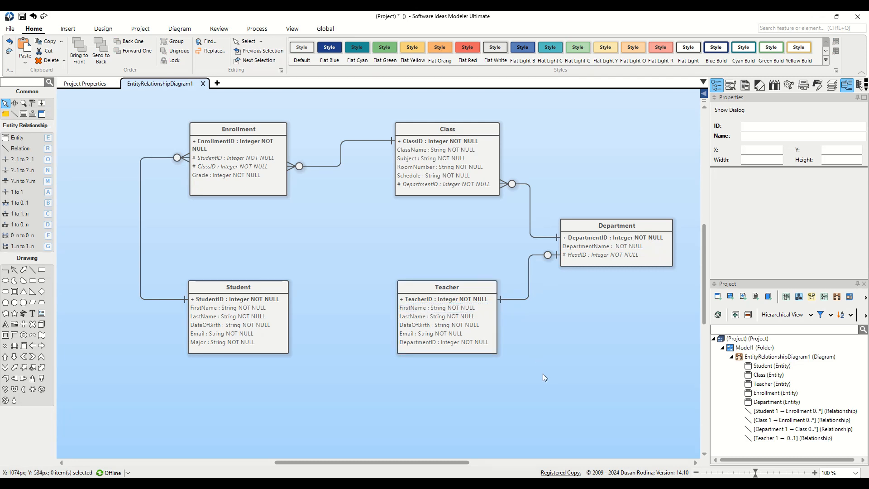